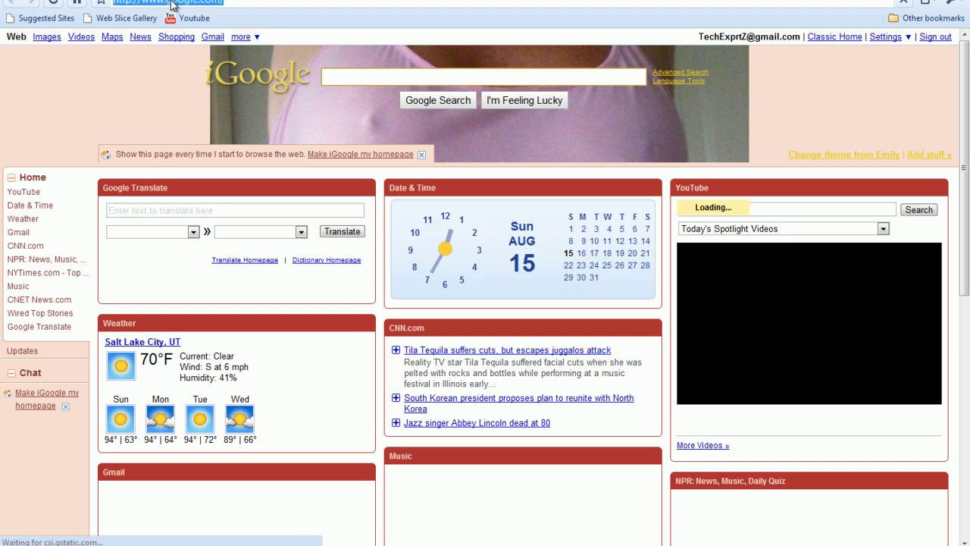
pyautogui.write('www.')
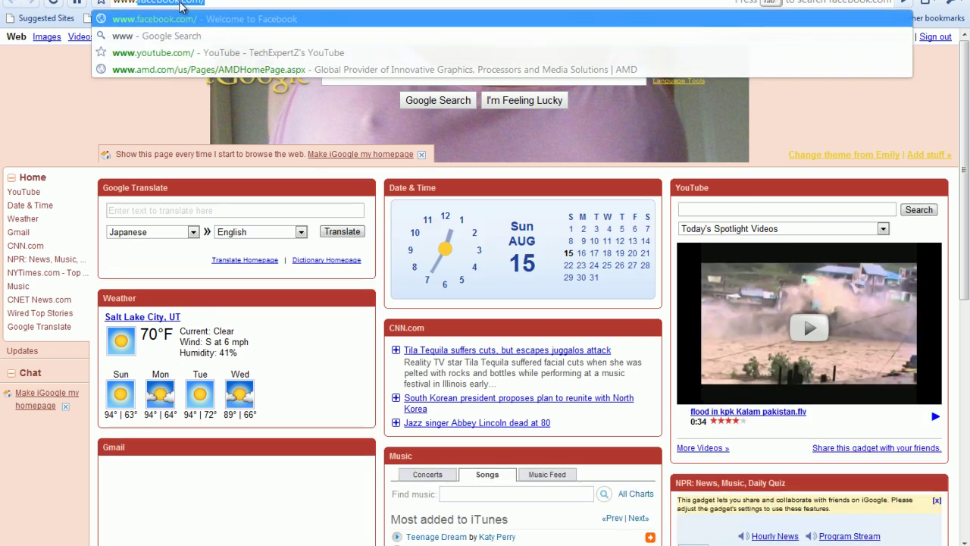
pyautogui.write('msi.')
pyautogui.press('Return')
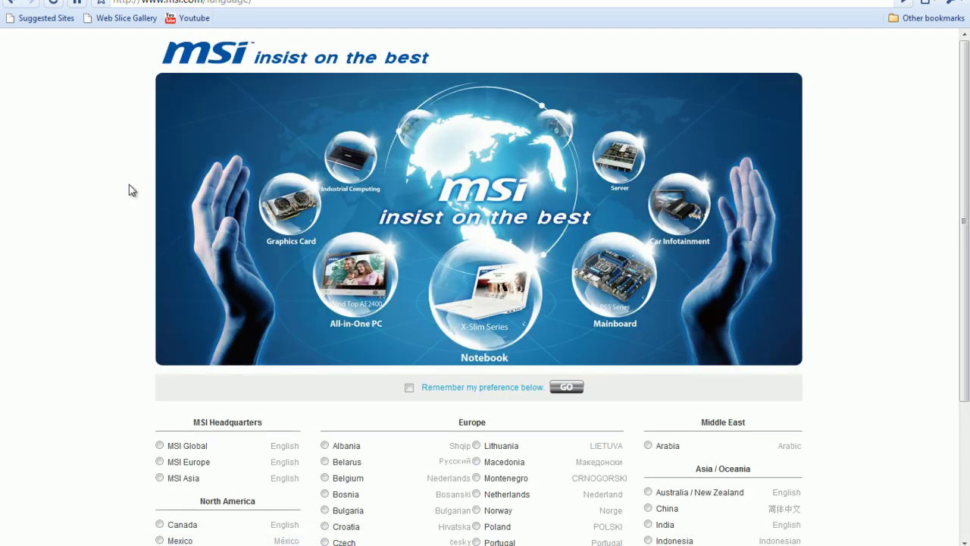
# Dismiss the Windows performance notification and enter the MSI site with U.S.A. as the region.
pyautogui.scroll(-2, 98, 262)
pyautogui.scroll(-2, 133, 433)
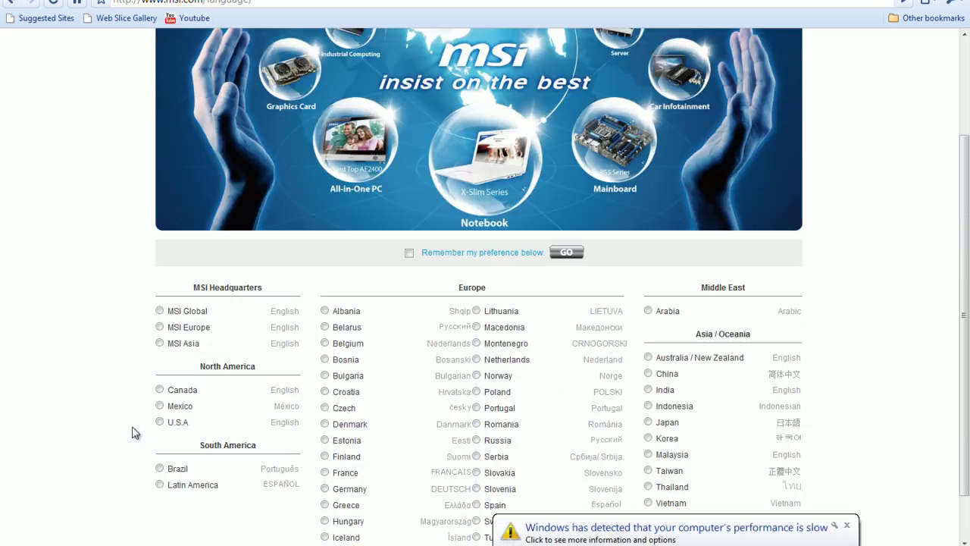
pyautogui.click(847, 525)
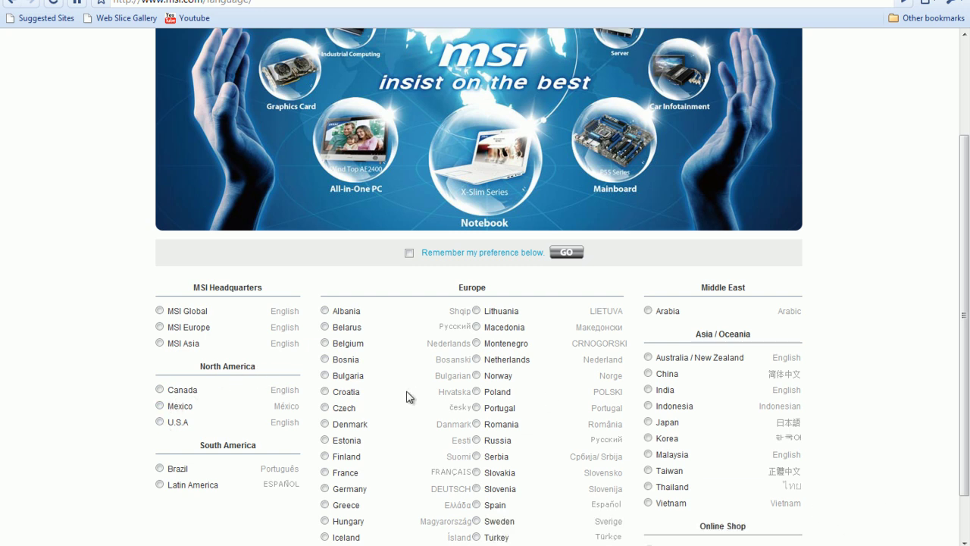
pyautogui.click(161, 422)
pyautogui.click(568, 254)
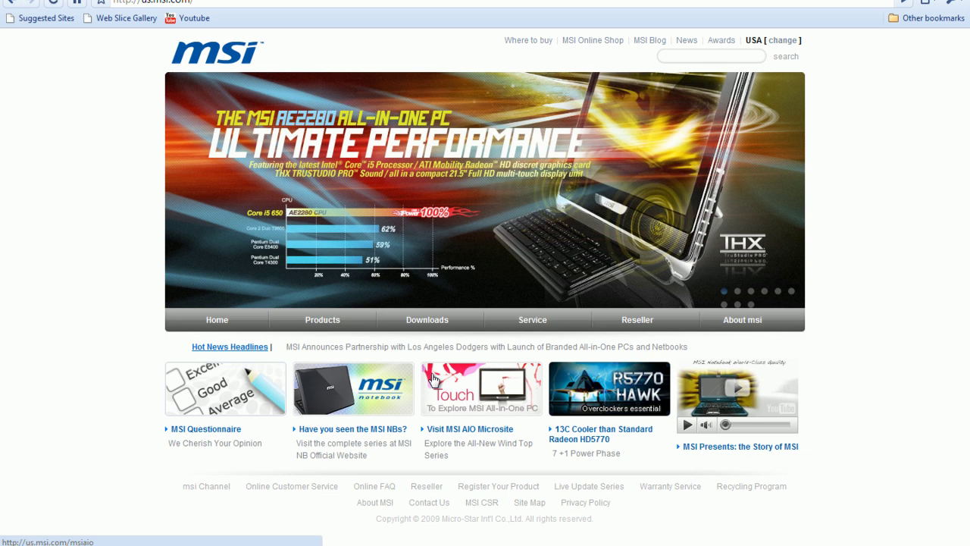
# Open the MSI downloads page and narrow the manual download to Graphics Card, ATI, PCI Express Solutions.
pyautogui.click(426, 319)
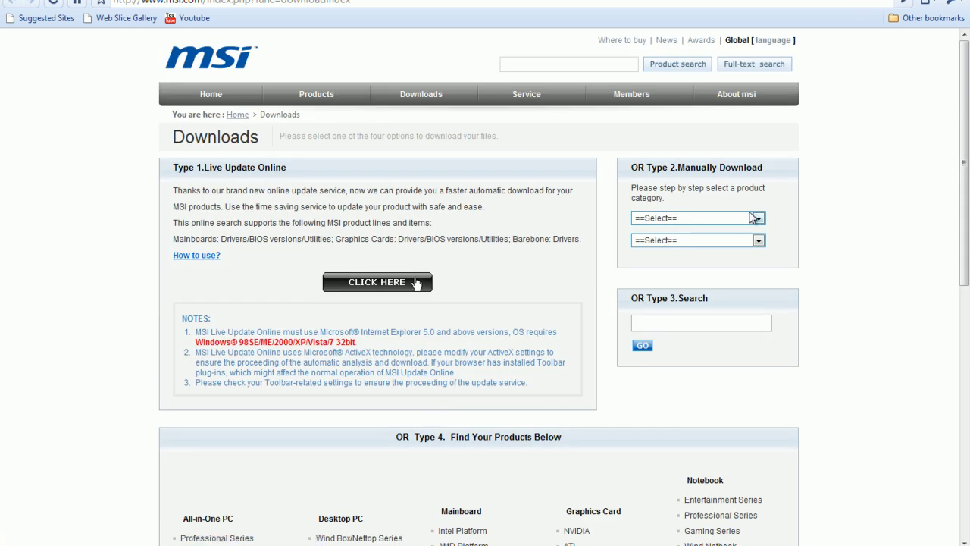
pyautogui.click(754, 218)
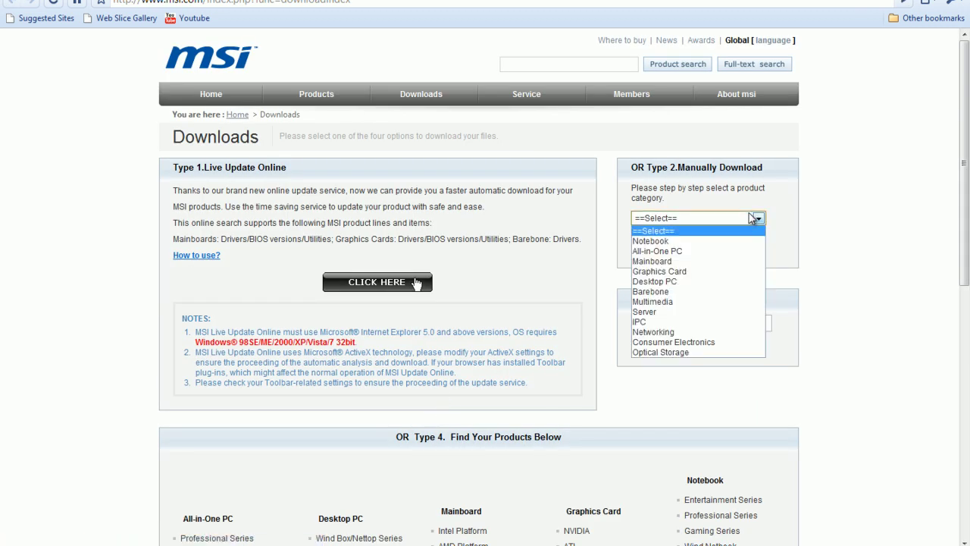
pyautogui.click(654, 272)
pyautogui.click(689, 240)
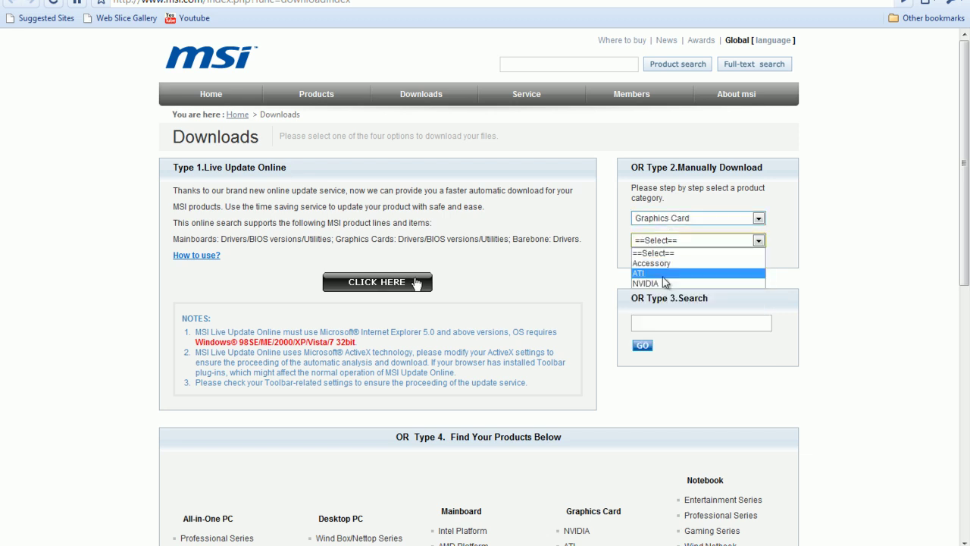
pyautogui.click(665, 275)
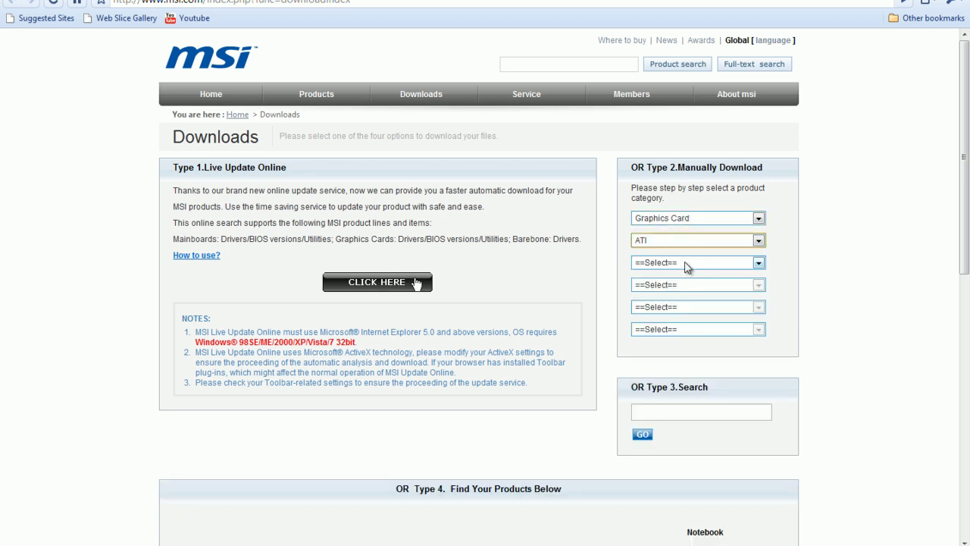
pyautogui.click(687, 265)
pyautogui.click(670, 296)
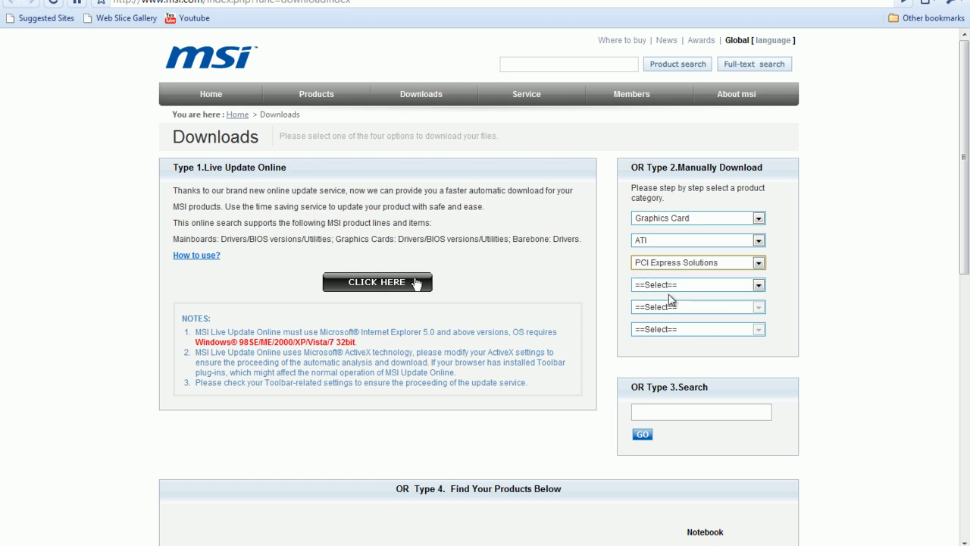
# Choose Radeon HD 5770 and the R5770-PM2D1G model to open that card's product page.
pyautogui.click(686, 286)
pyautogui.scroll(-5, 692, 341)
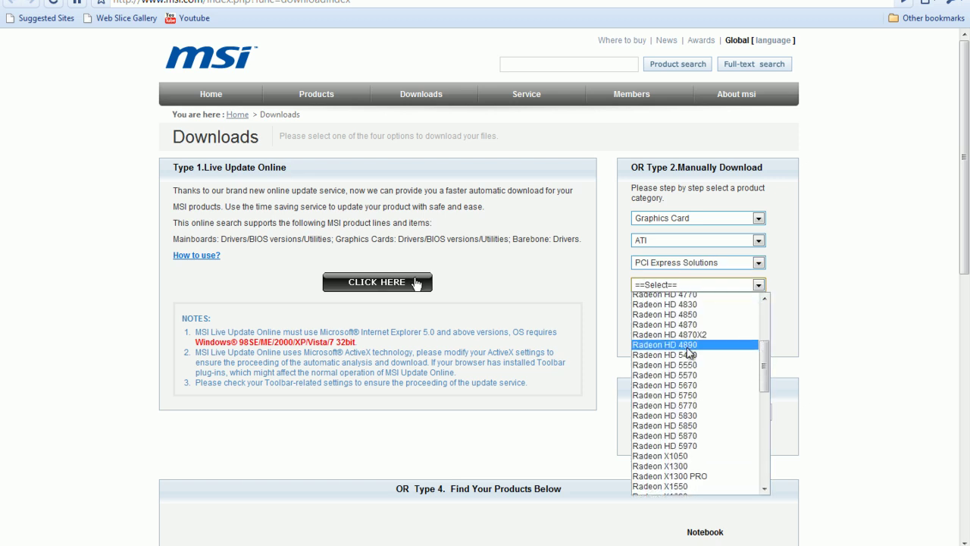
pyautogui.click(695, 413)
pyautogui.click(686, 308)
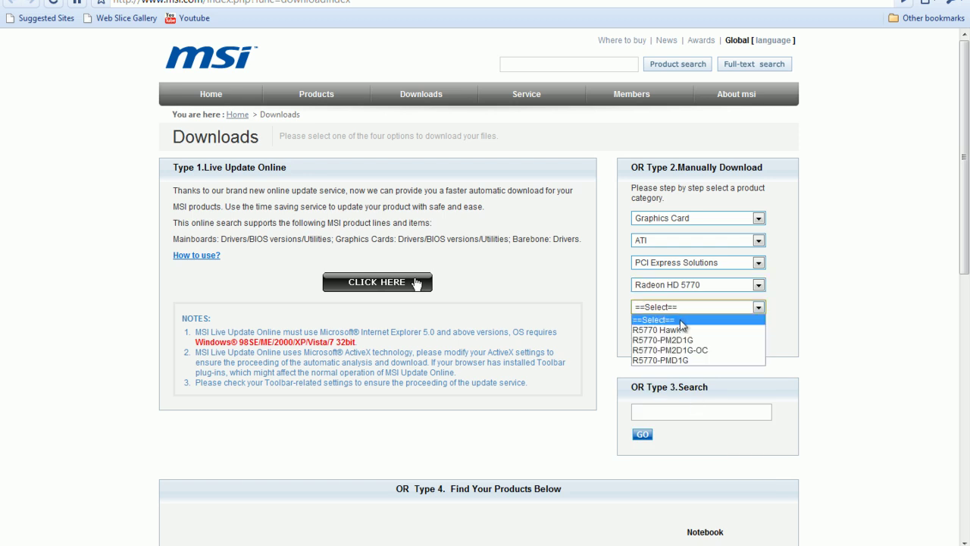
pyautogui.click(682, 339)
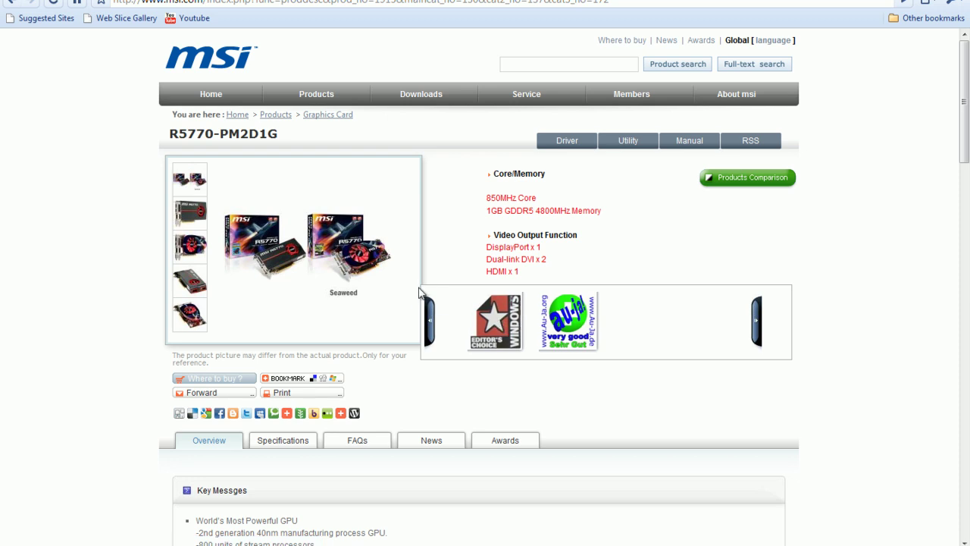
# Download MSI Afterburner from the card's utility downloads, using the U.S. download site.
pyautogui.scroll(-2, 423, 284)
pyautogui.scroll(2, 454, 250)
pyautogui.click(630, 141)
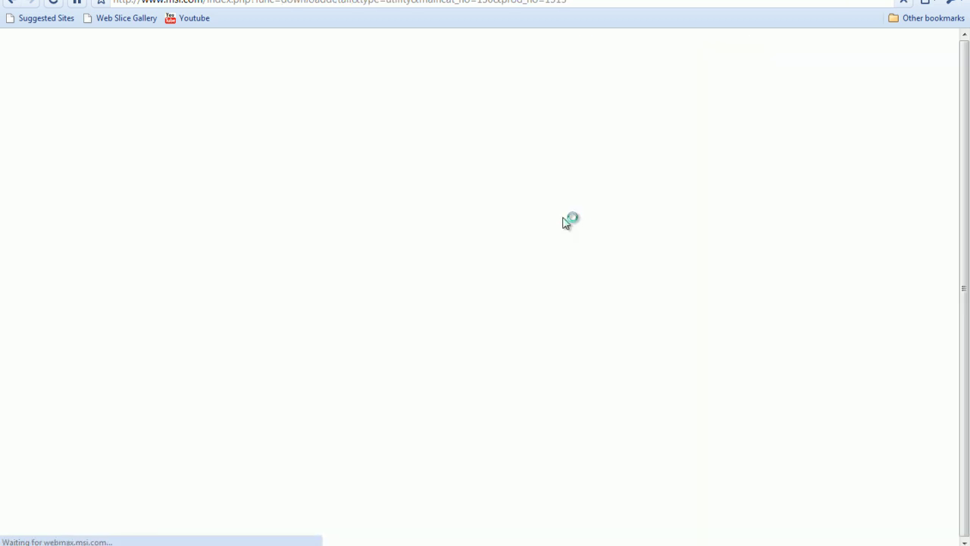
pyautogui.scroll(-3, 461, 296)
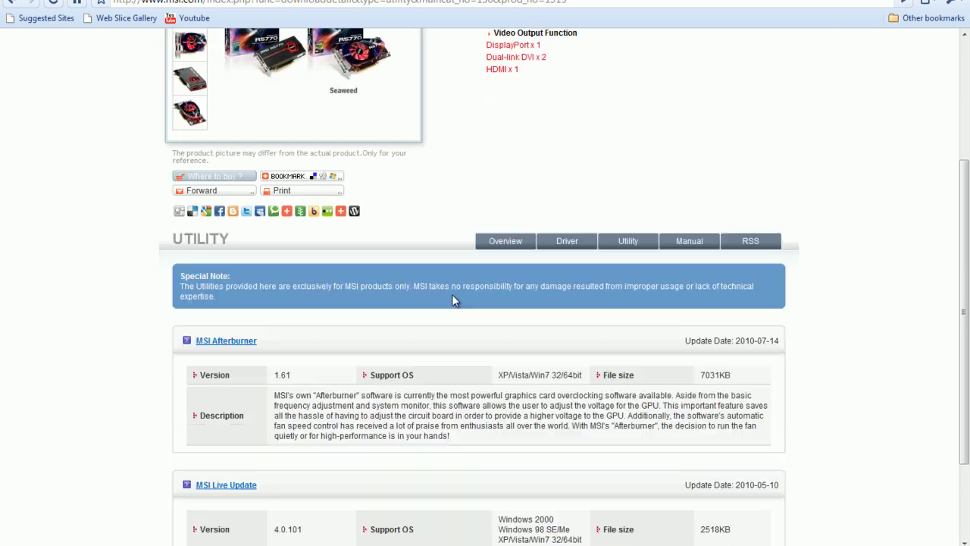
pyautogui.scroll(-2, 209, 345)
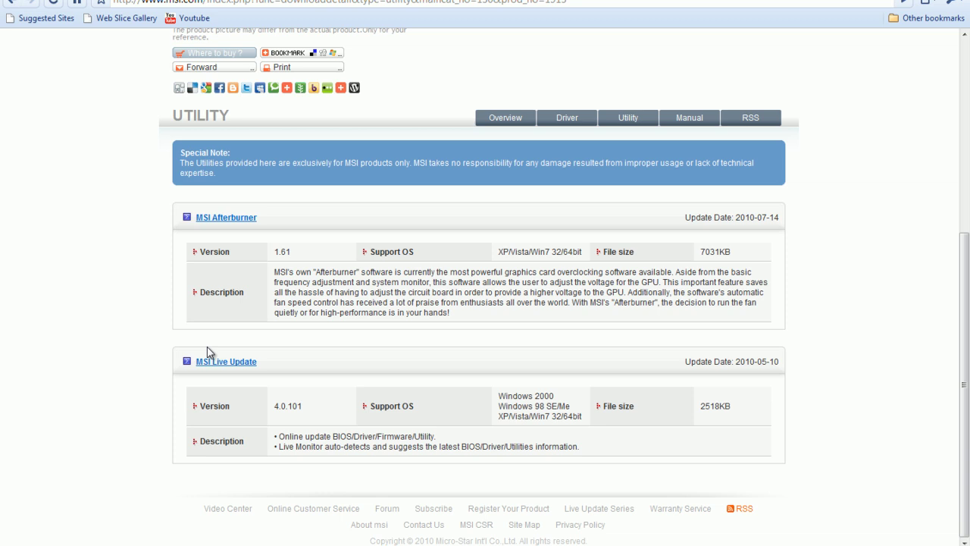
pyautogui.click(236, 224)
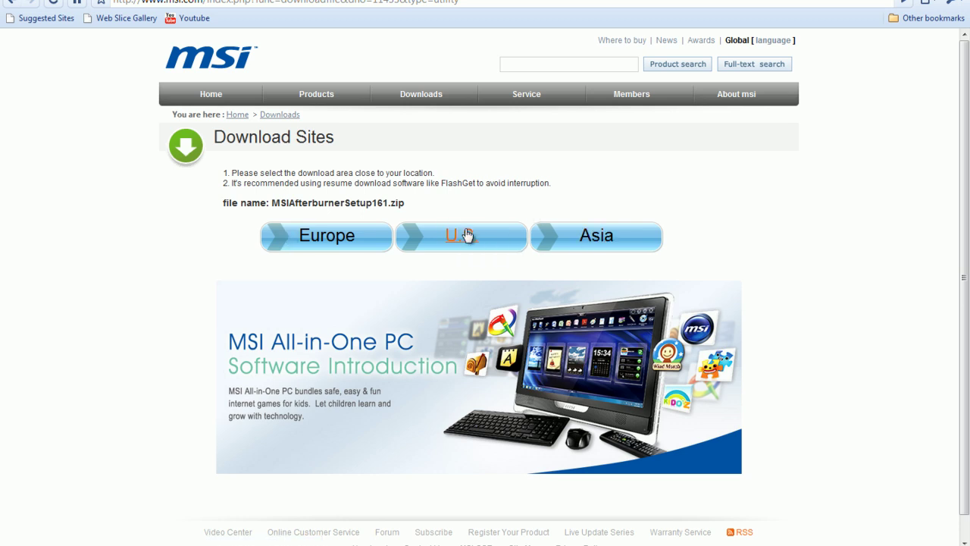
pyautogui.click(459, 240)
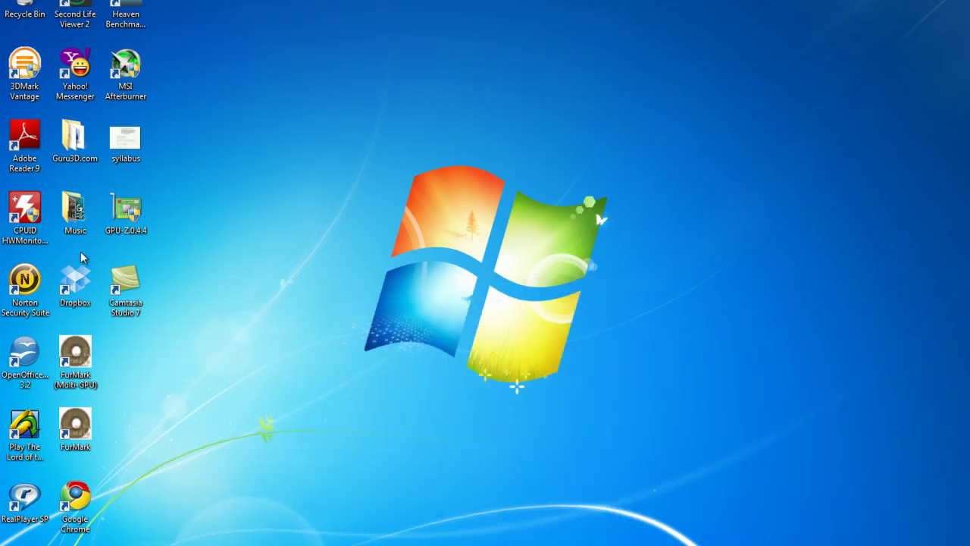
# Launch MSI Afterburner from the desktop and set the core clock to 900 MHz.
pyautogui.doubleClick(140, 73)
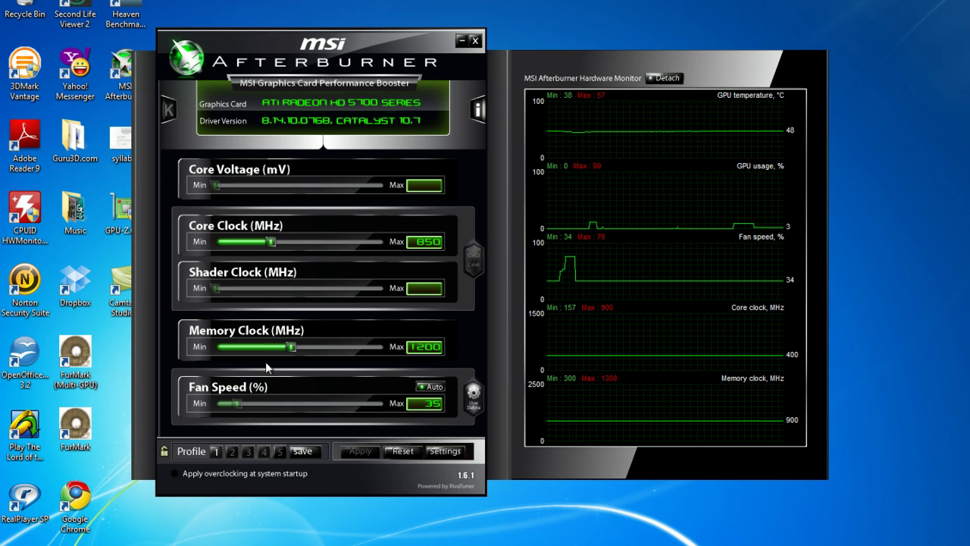
pyautogui.moveTo(276, 239); pyautogui.dragTo(271, 239)
pyautogui.scroll(5, 295, 238)
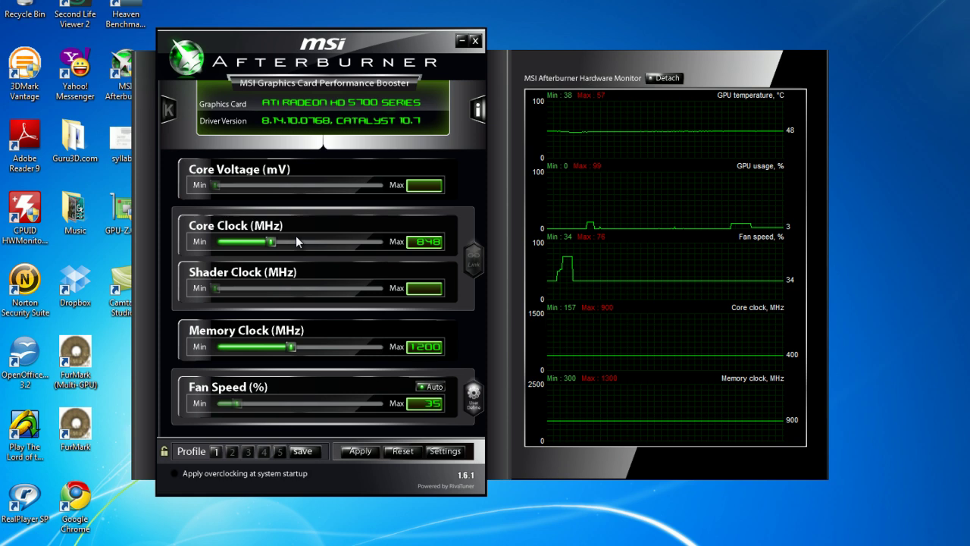
pyautogui.scroll(7, 295, 238)
pyautogui.scroll(-2, 295, 237)
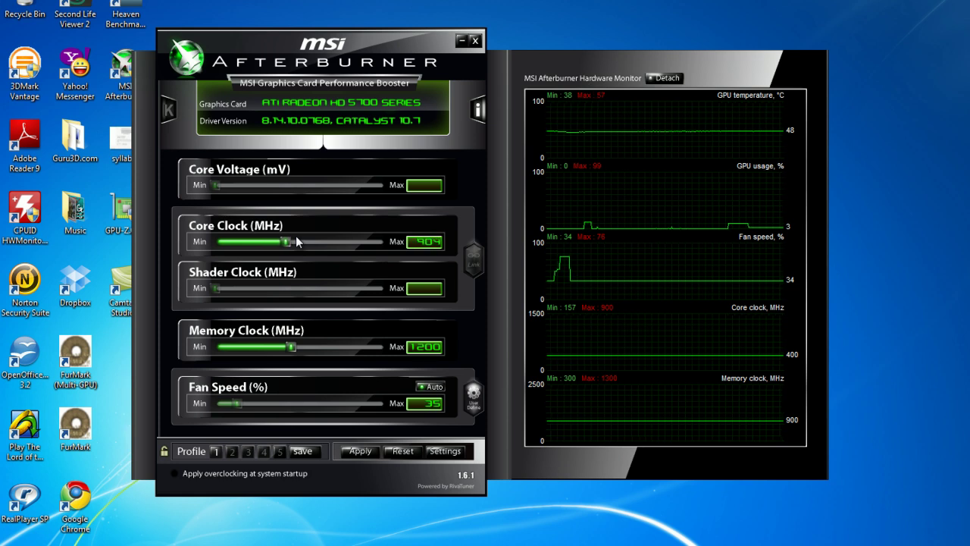
pyautogui.scroll(-1, 296, 238)
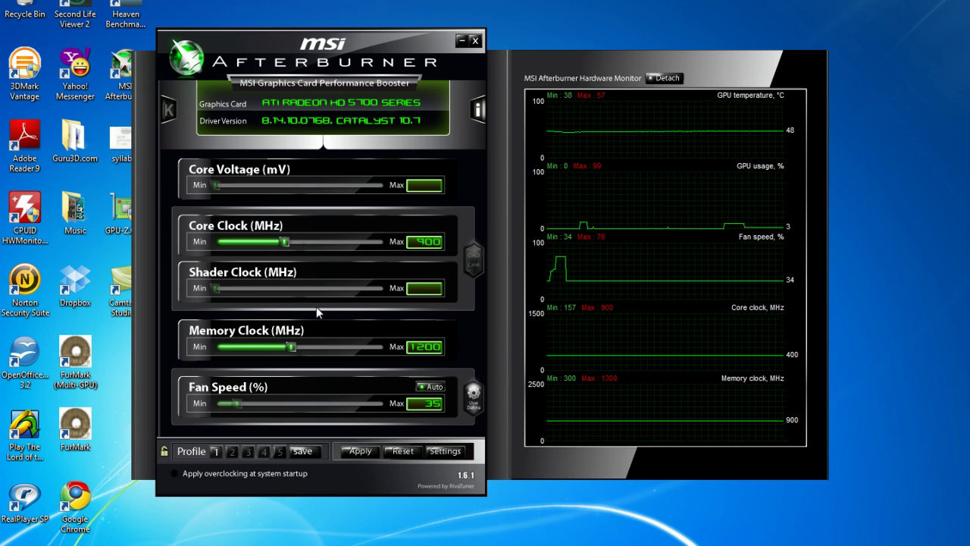
# Set the memory clock to 1300 MHz and apply the overclock.
pyautogui.scroll(6, 316, 313)
pyautogui.scroll(12, 316, 306)
pyautogui.scroll(12, 316, 306)
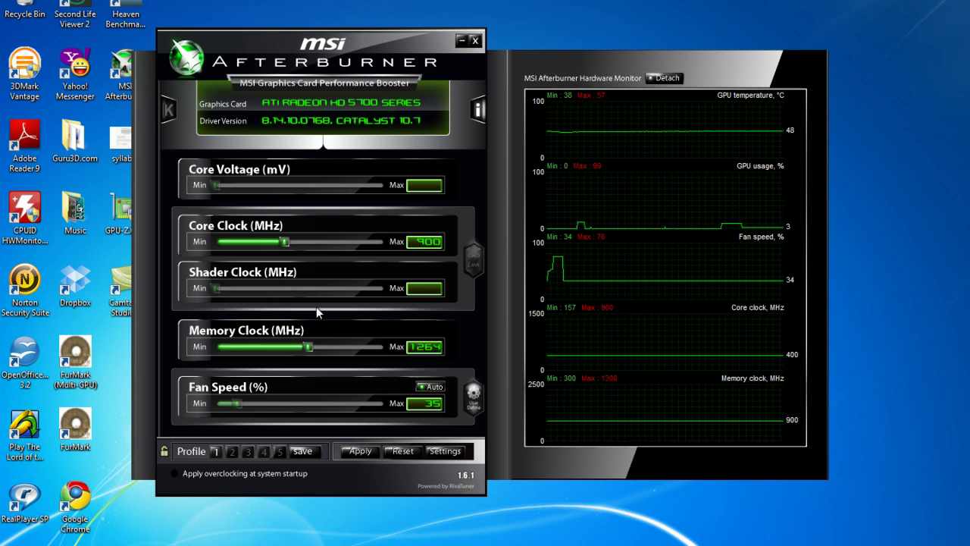
pyautogui.scroll(3, 316, 306)
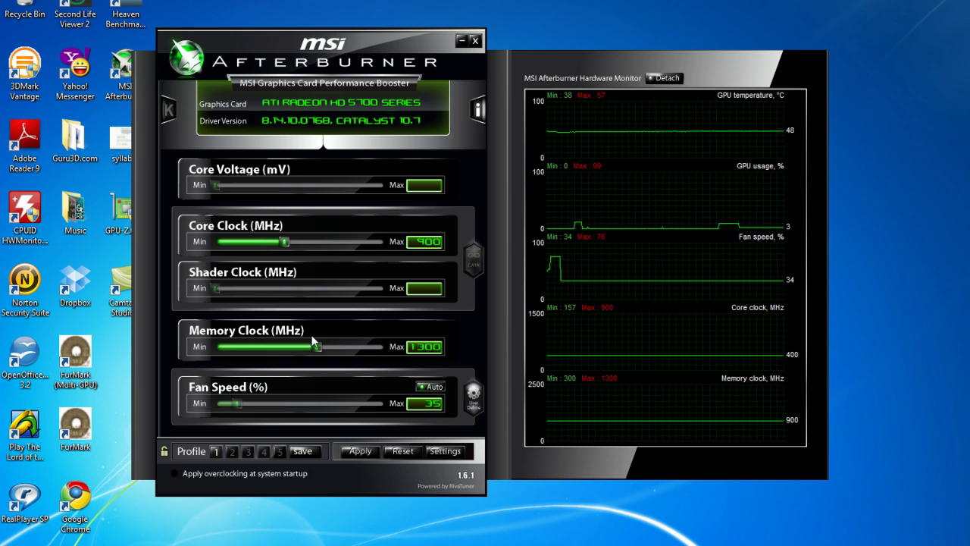
pyautogui.click(362, 452)
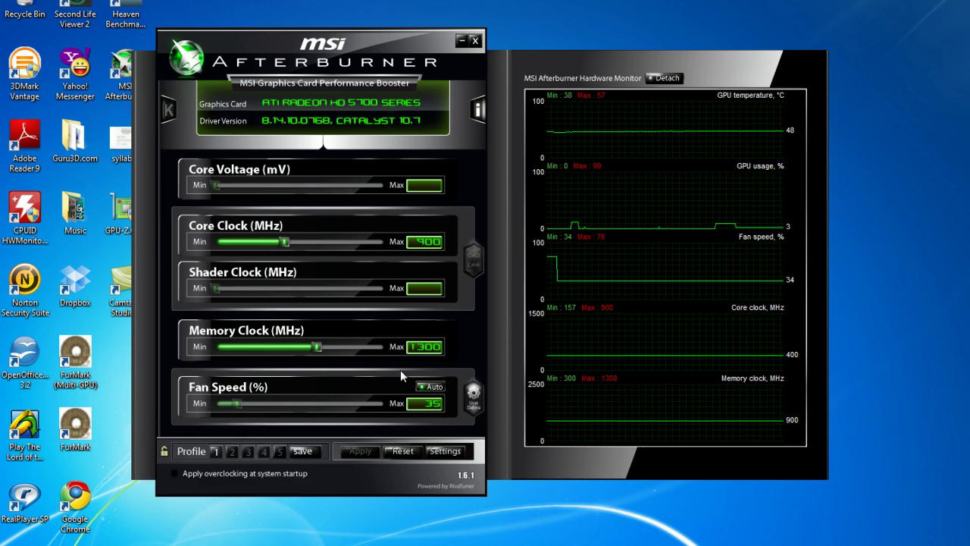
# Turn off automatic fan control, set the fan speed to 91% and apply it.
pyautogui.click(431, 387)
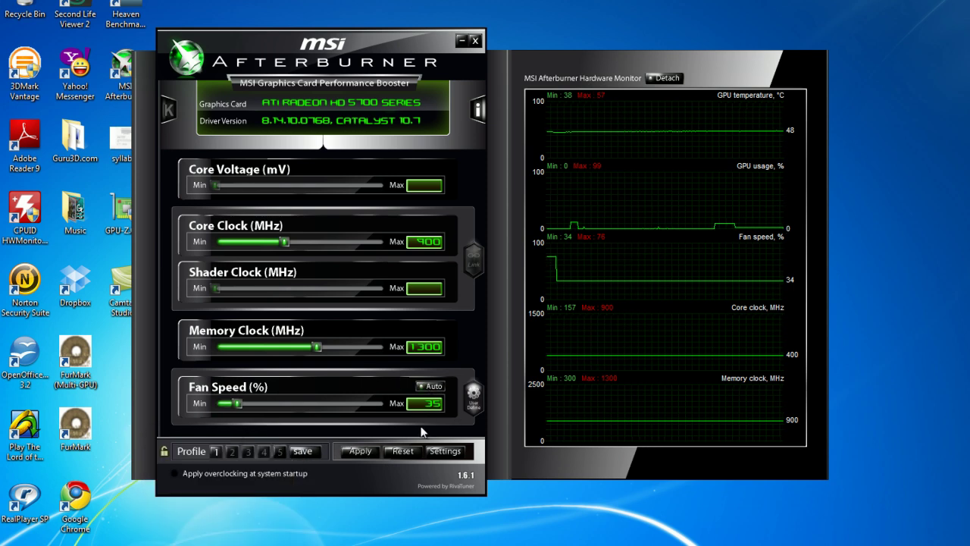
pyautogui.click(478, 403)
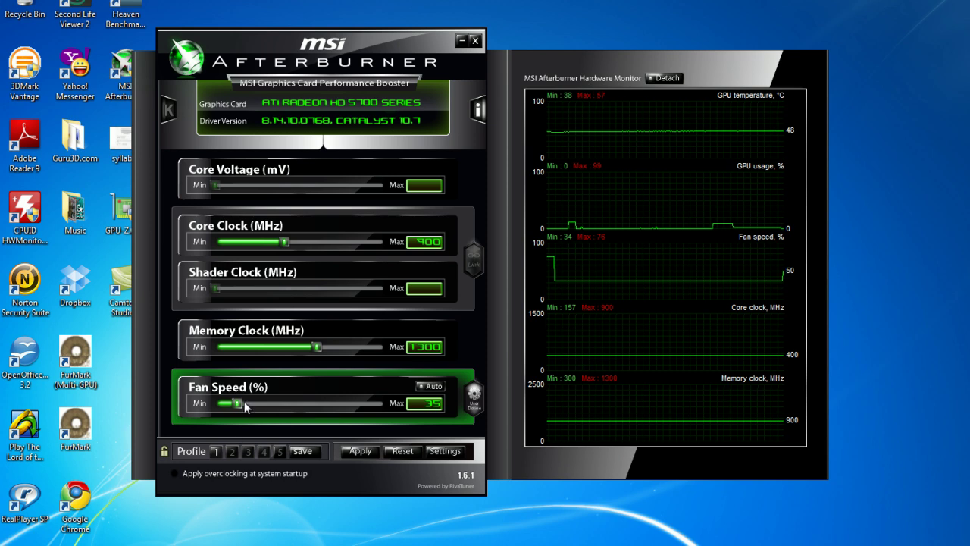
pyautogui.moveTo(239, 401); pyautogui.dragTo(368, 413)
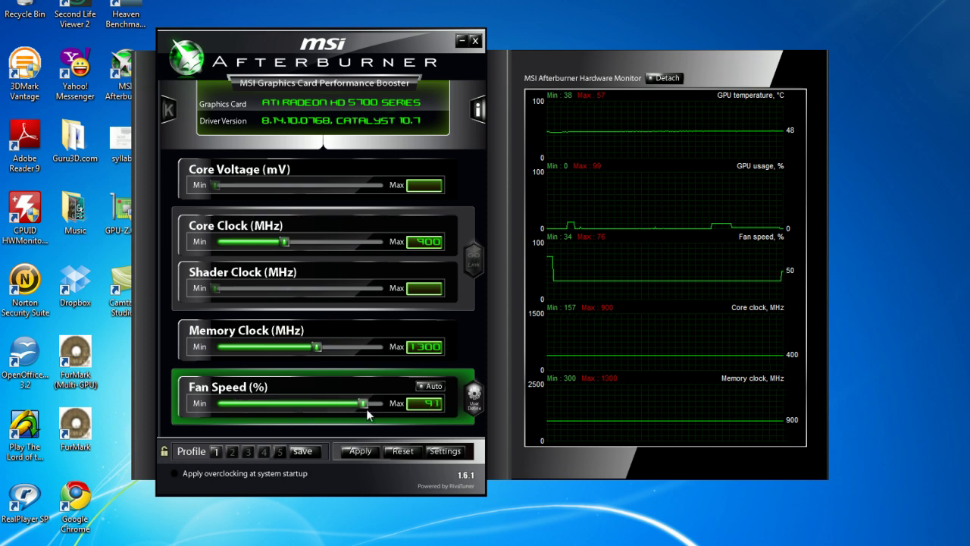
pyautogui.click(365, 453)
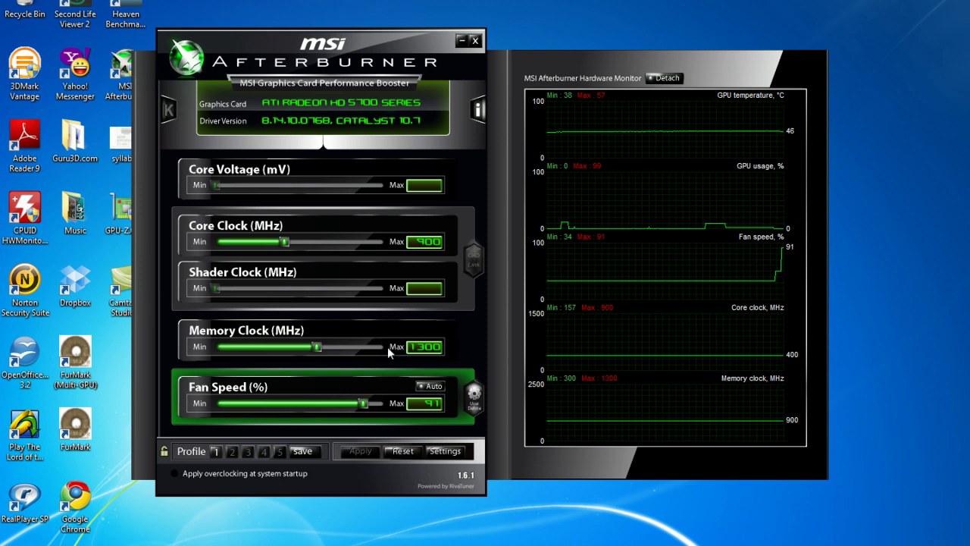
# Reset the clock and fan settings to their defaults and minimize MSI Afterburner.
pyautogui.click(402, 451)
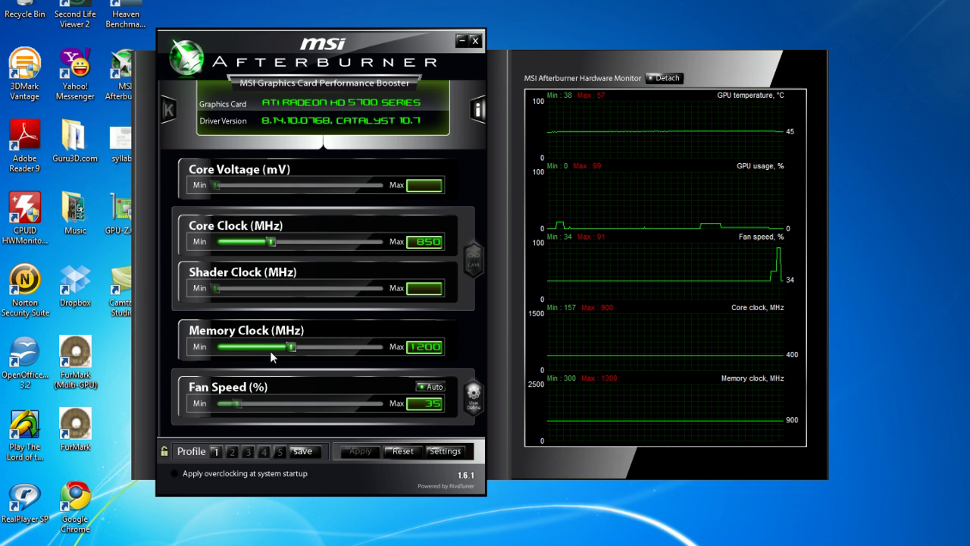
pyautogui.click(184, 476)
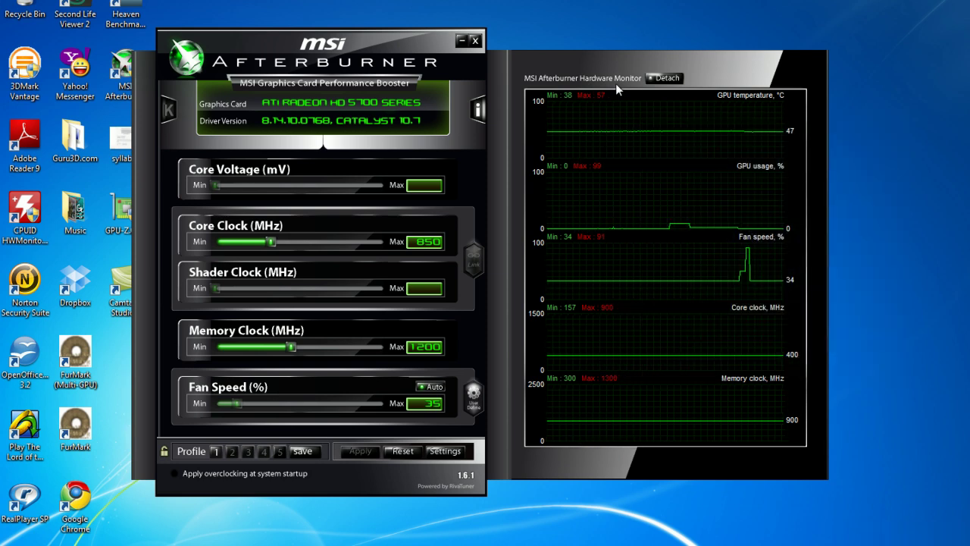
pyautogui.click(464, 40)
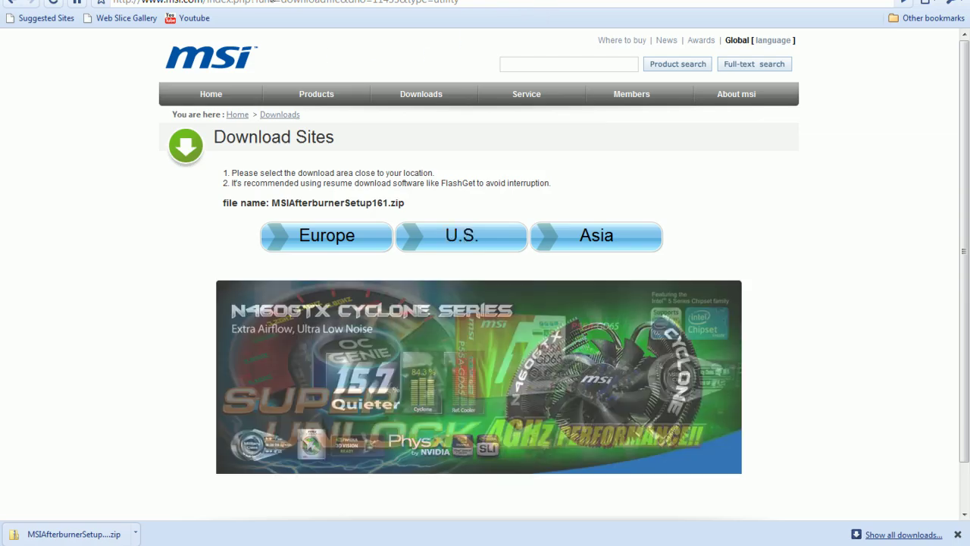
# Search Google for "gpuz" from the browser's address field.
pyautogui.click(274, 3)
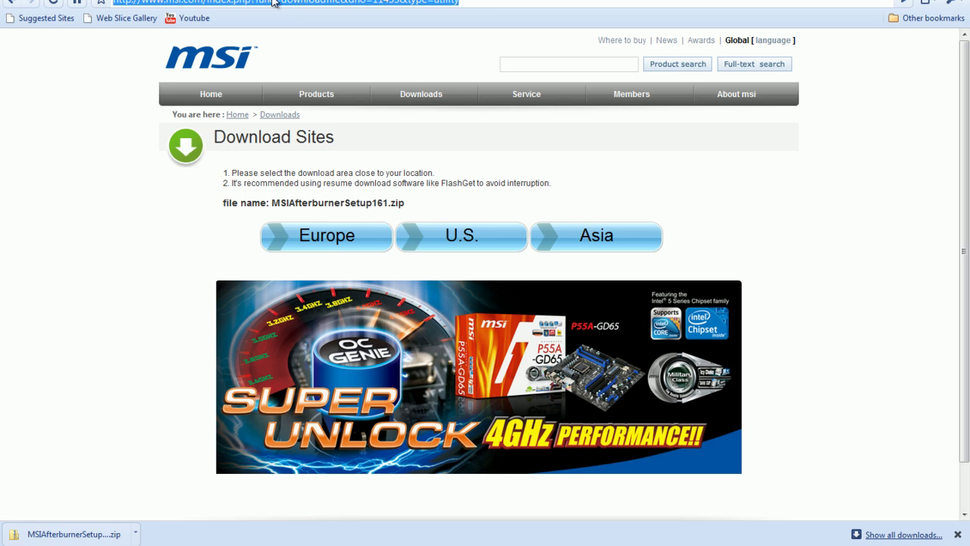
pyautogui.write('w')
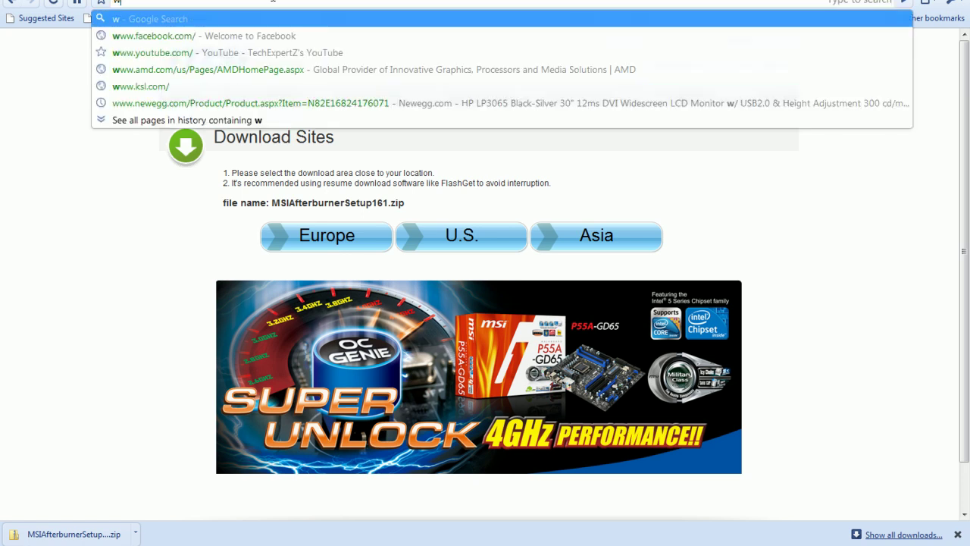
pyautogui.press('BackSpace')
pyautogui.write('gpuz')
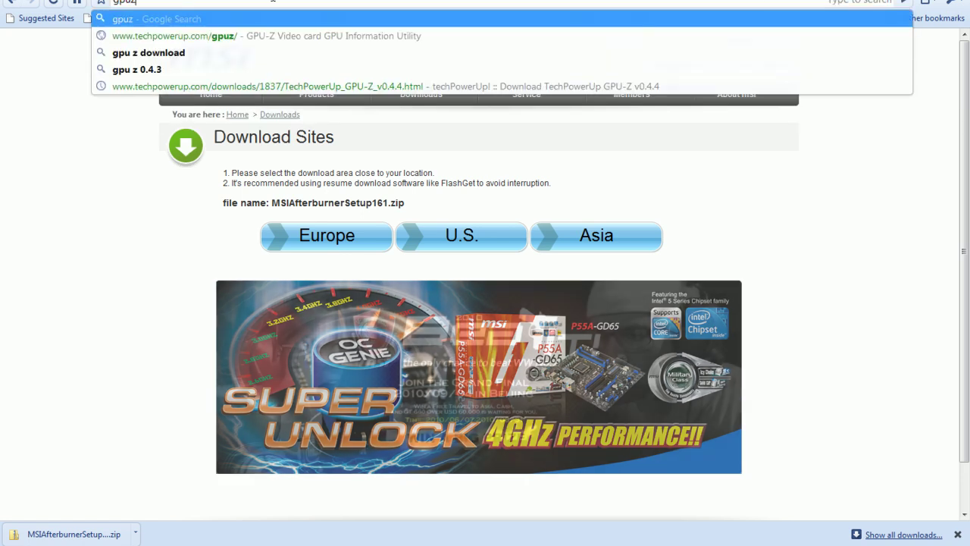
pyautogui.press('Return')
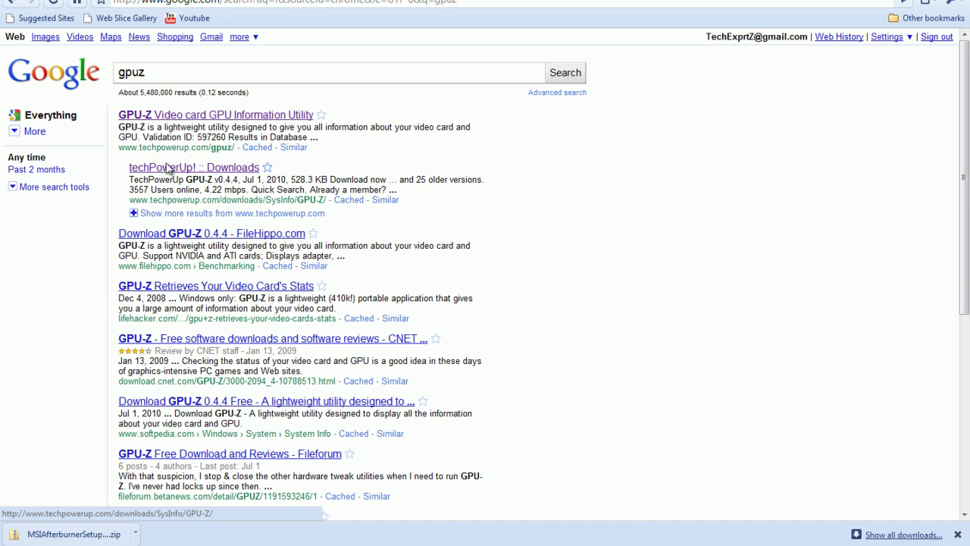
# Open the techPowerUp! Downloads search result, go to TechPowerUp GPU-Z v0.4.4 and look through its revision history.
pyautogui.click(196, 170)
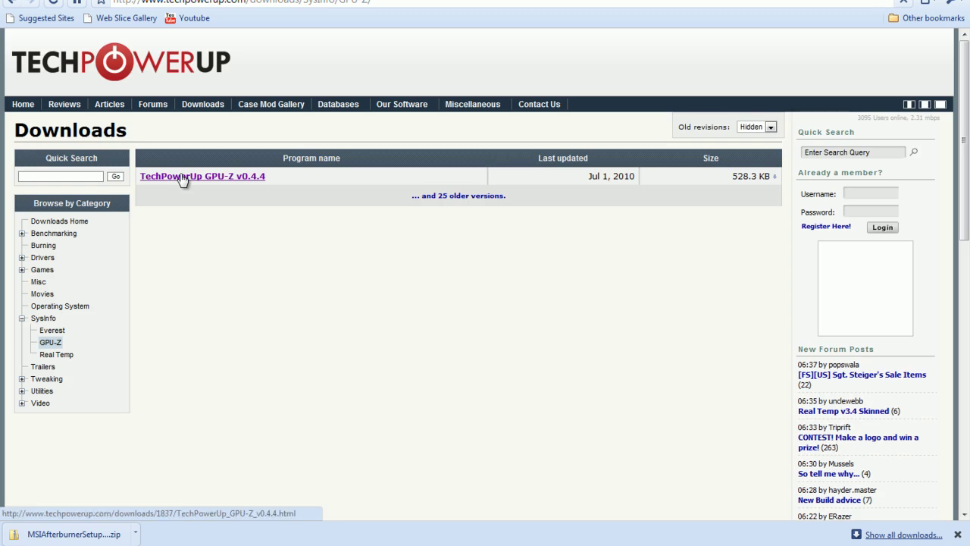
pyautogui.click(223, 184)
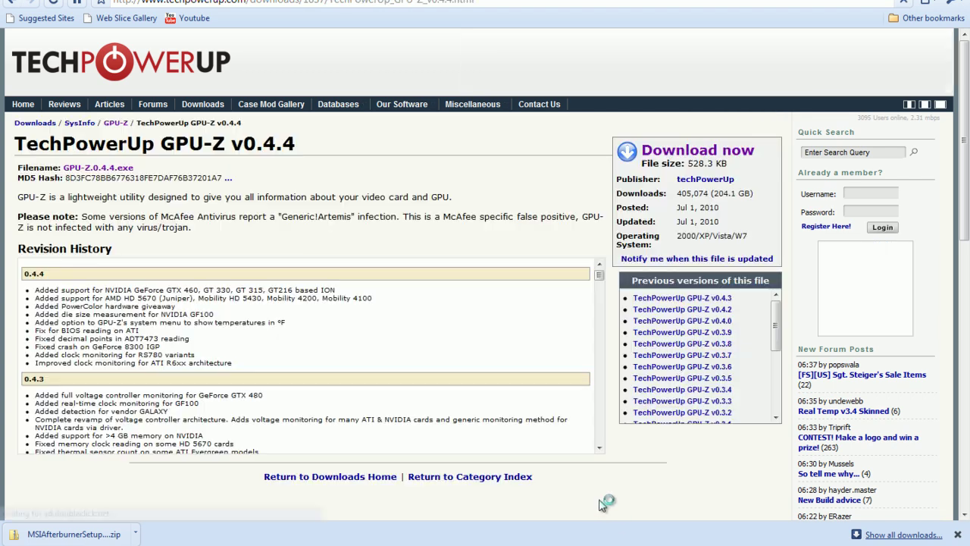
pyautogui.scroll(-4, 314, 379)
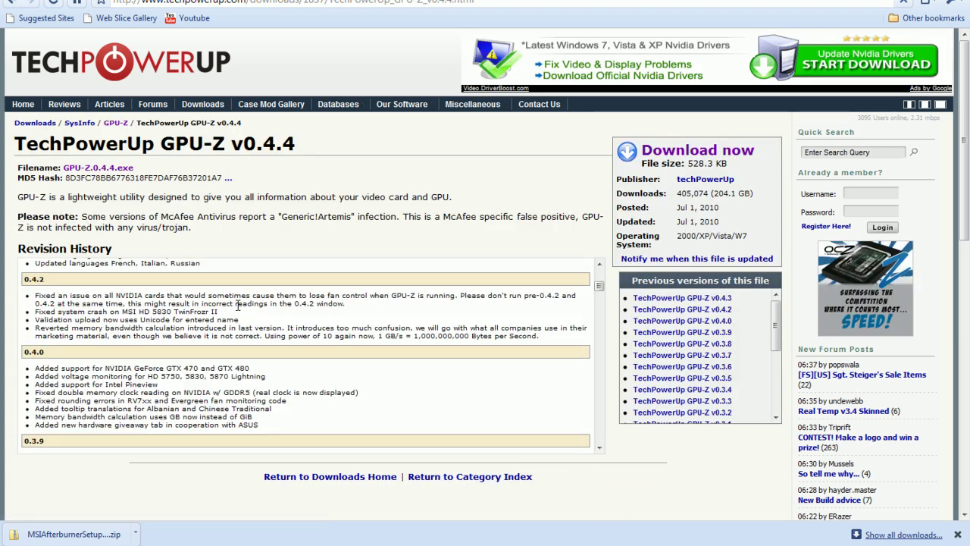
pyautogui.scroll(2, 315, 379)
# Start downloading GPU-Z.0.4.4.exe from the techPowerUp! UK-1 mirror and discard the download.
pyautogui.click(98, 168)
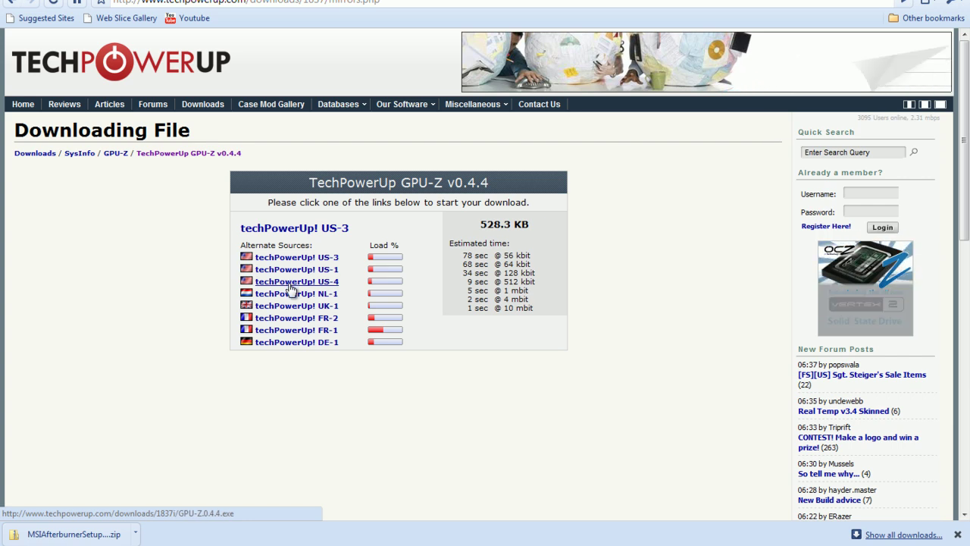
pyautogui.click(292, 308)
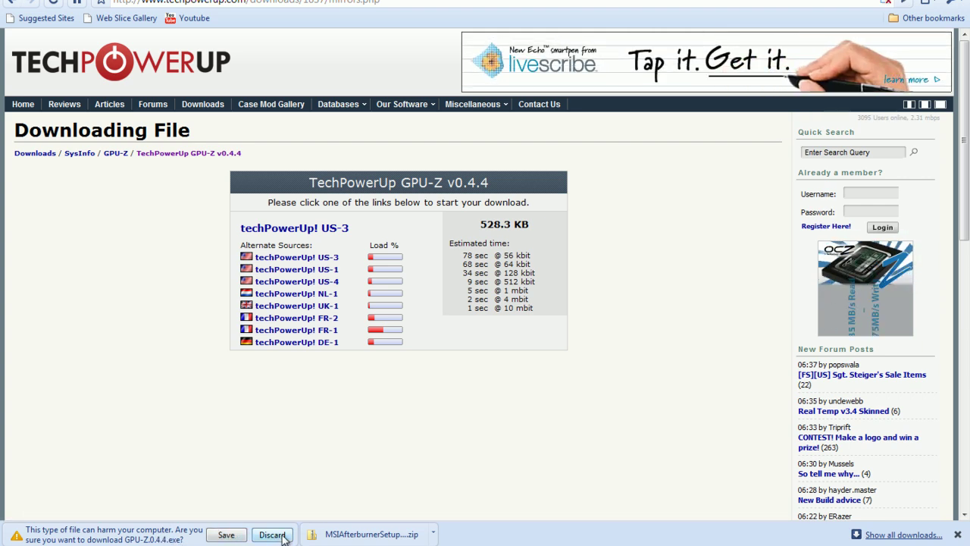
pyautogui.click(281, 536)
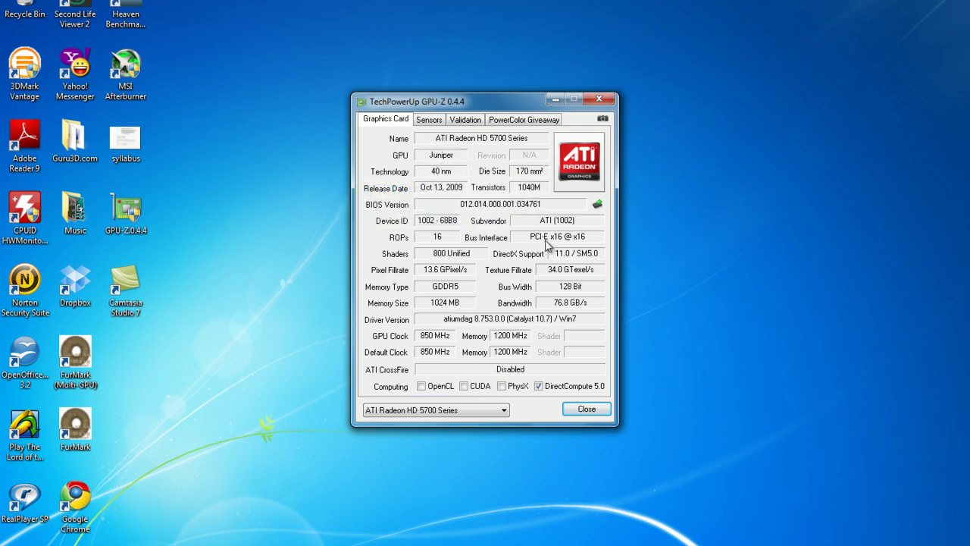
# Review the graphics card specifications in GPU-Z, the live sensor readings and the display options for GPU Temp. #1.
pyautogui.moveTo(561, 262)
pyautogui.moveTo(438, 278)
pyautogui.click(426, 123)
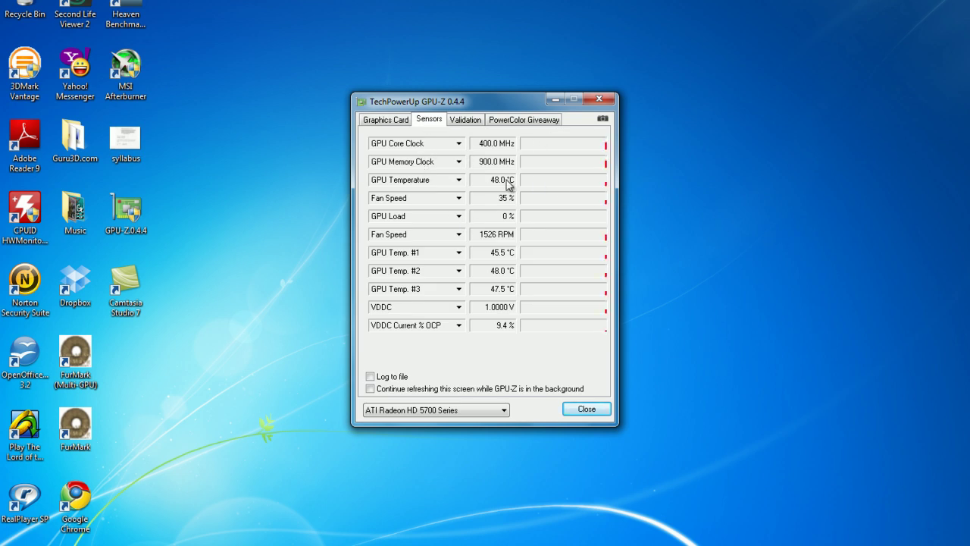
pyautogui.click(458, 252)
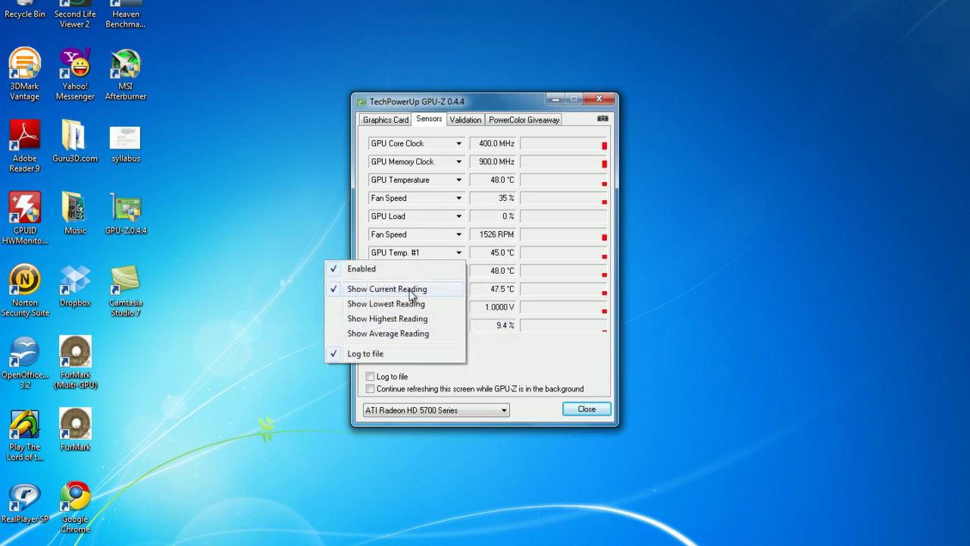
pyautogui.click(545, 365)
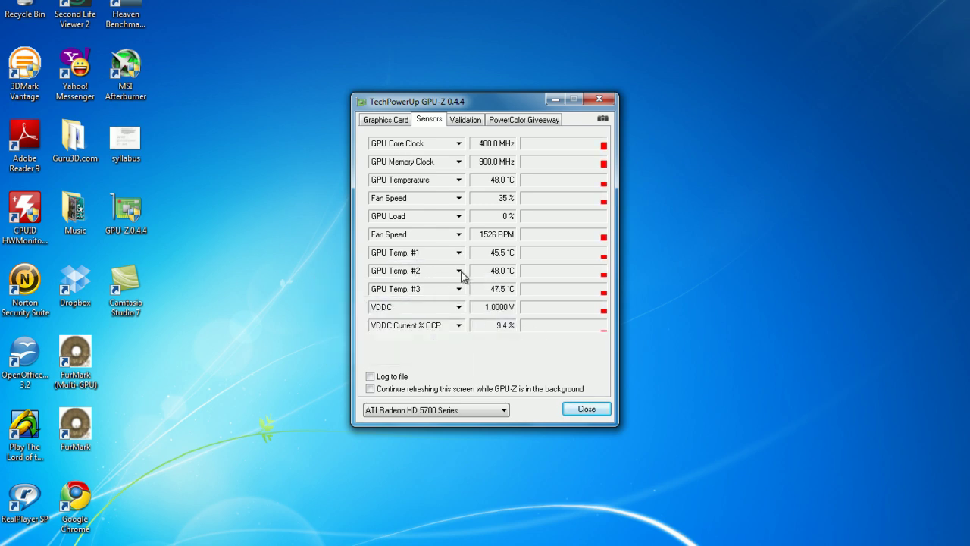
# Make GPU Temp. #2 show its lowest reading and GPU Temp. #3 its highest reading, and close GPU-Z.
pyautogui.click(459, 272)
pyautogui.click(402, 322)
pyautogui.click(459, 289)
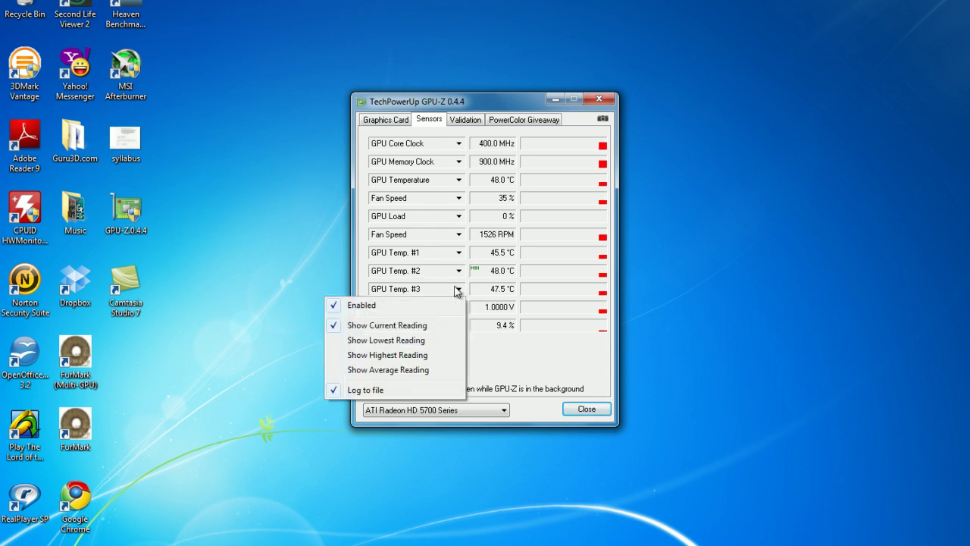
pyautogui.click(402, 355)
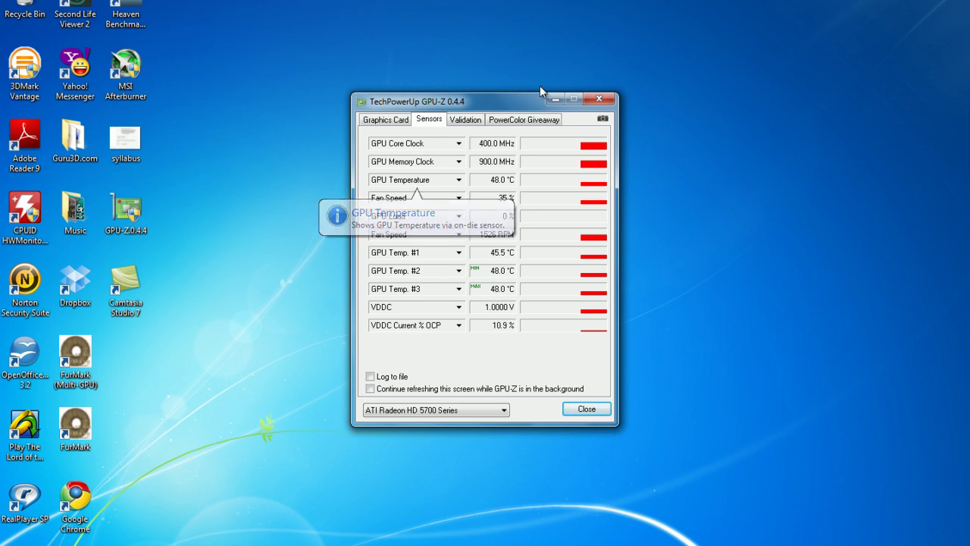
pyautogui.click(599, 98)
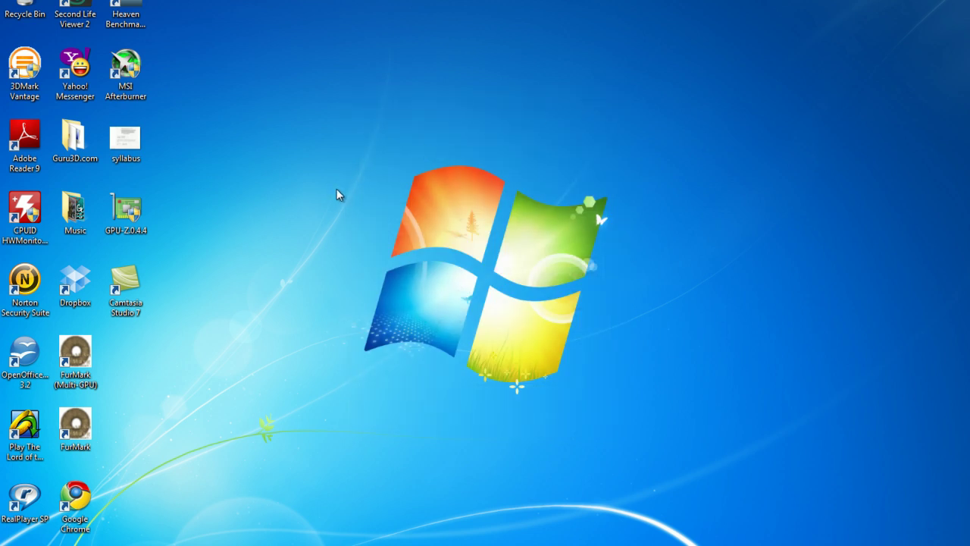